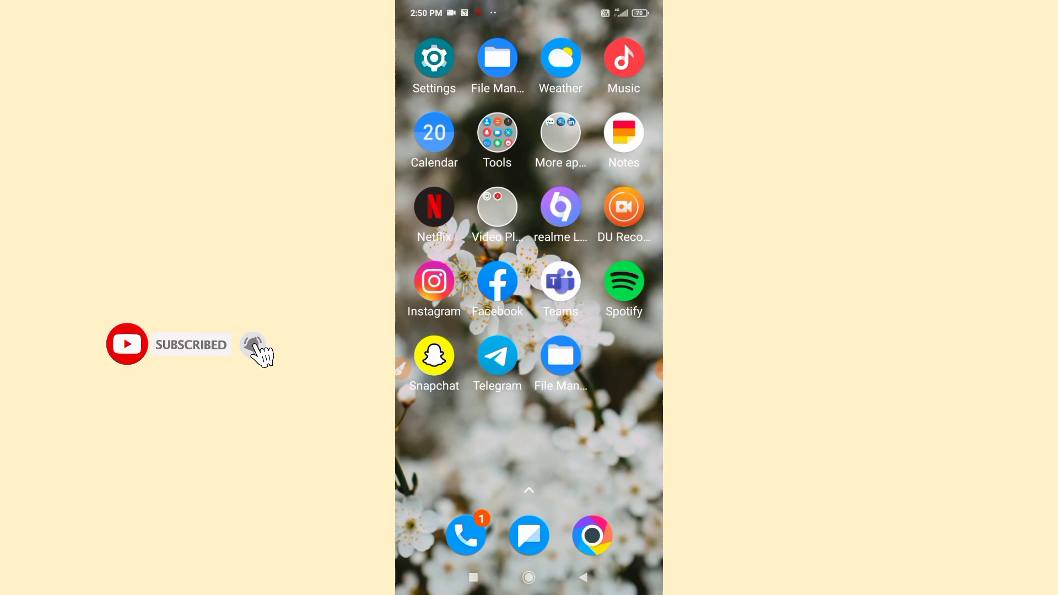
Launch Telegram from the Android home screen's app page
{"action": "left_click_drag", "start_coordinate": [463, 430], "coordinate": [578, 430]}
{"action": "left_click_drag", "start_coordinate": [596, 331], "coordinate": [463, 331]}
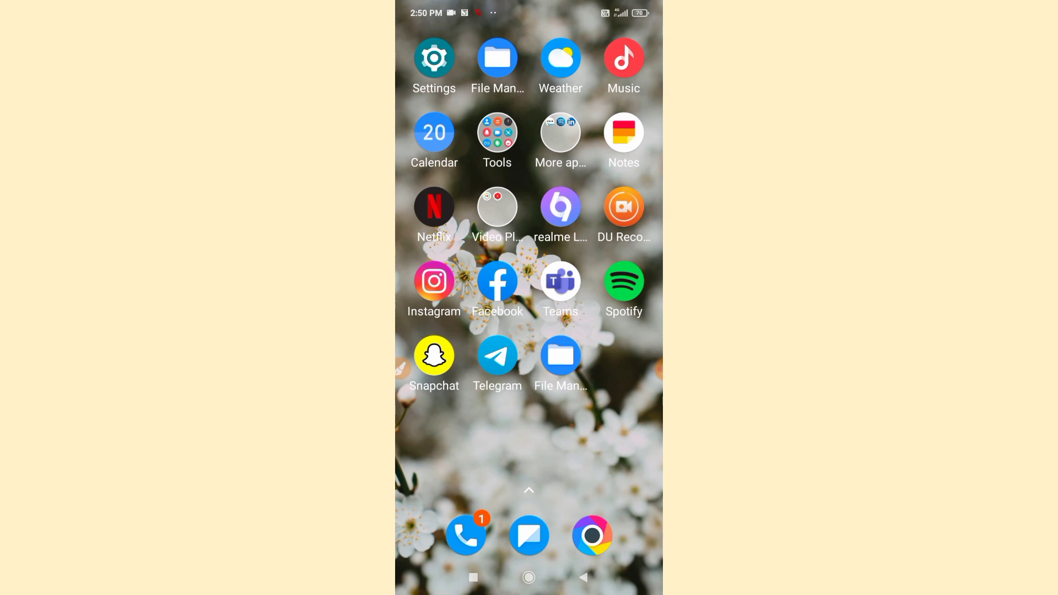
{"action": "left_click", "coordinate": [497, 356]}
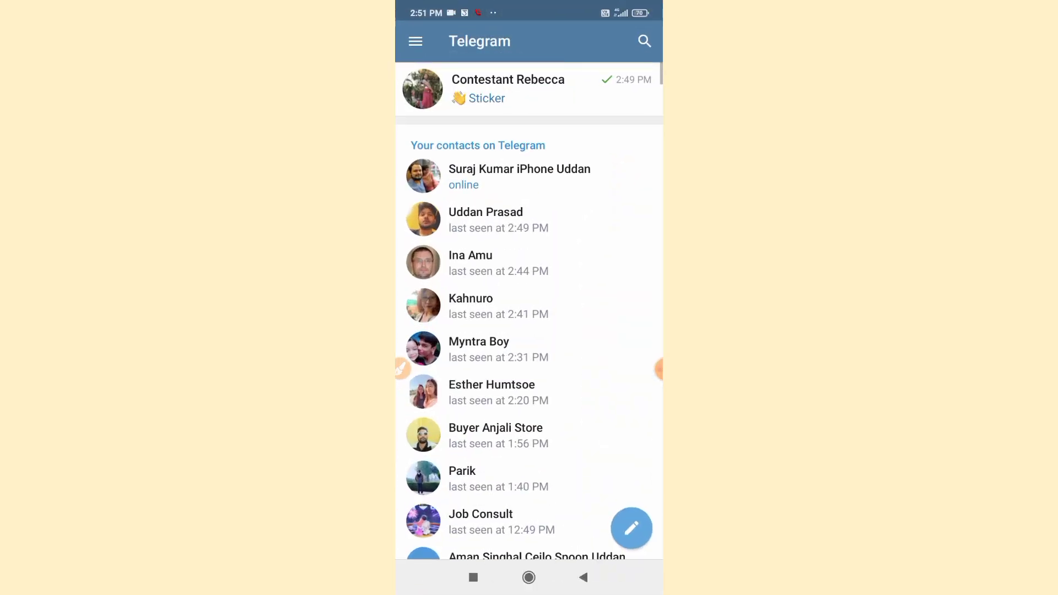
{"action": "left_click", "coordinate": [403, 368]}
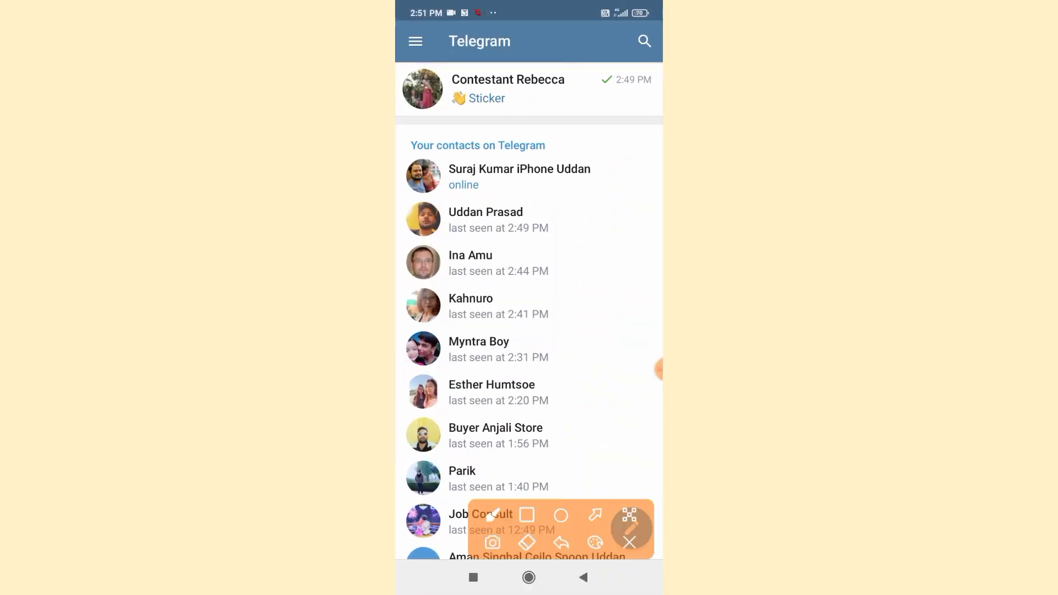
{"action": "left_click_drag", "start_coordinate": [467, 176], "coordinate": [418, 46]}
{"action": "left_click", "coordinate": [629, 542]}
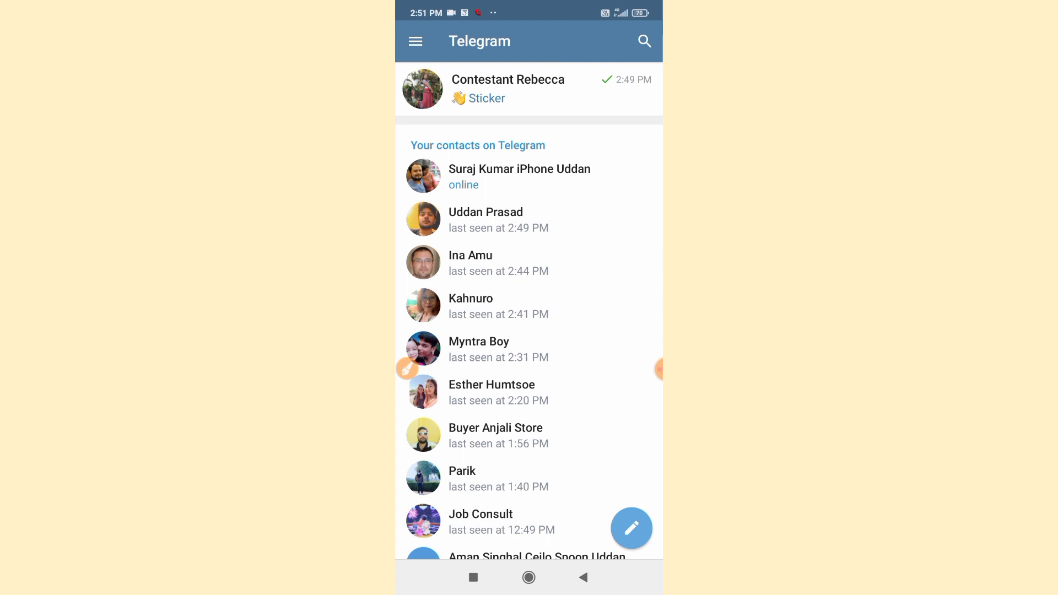
Go to Settings through Telegram's navigation drawer
{"action": "left_click", "coordinate": [415, 40]}
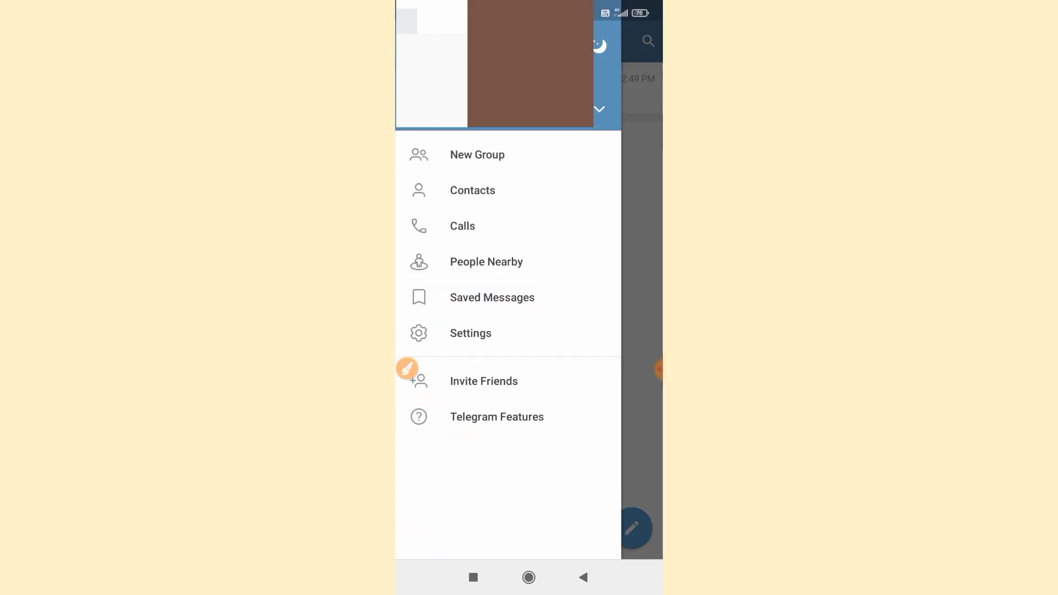
{"action": "left_click", "coordinate": [407, 368]}
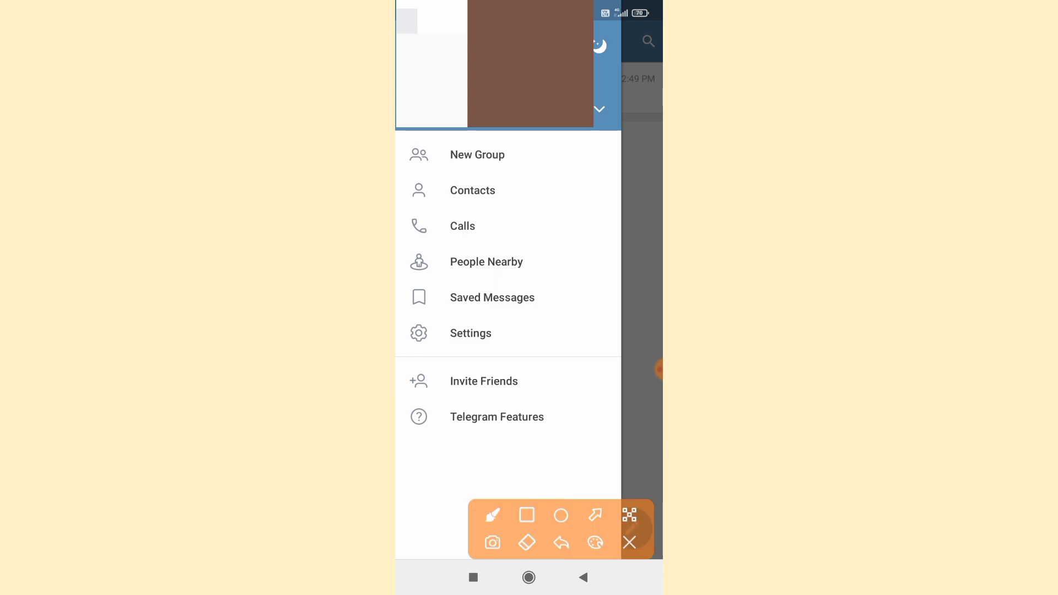
{"action": "left_click_drag", "start_coordinate": [397, 317], "coordinate": [536, 354]}
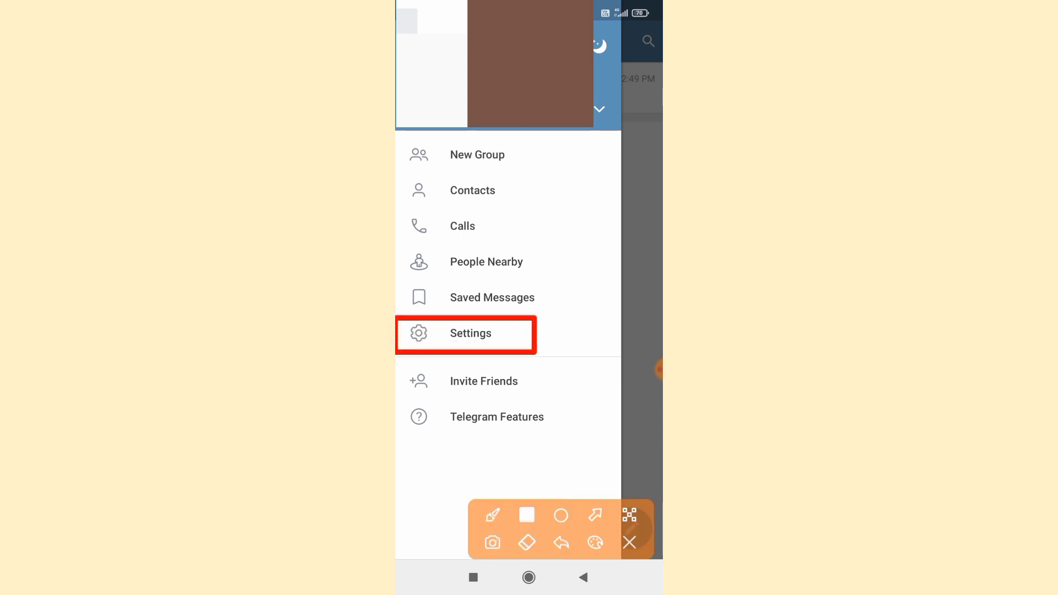
{"action": "left_click", "coordinate": [629, 543]}
{"action": "left_click", "coordinate": [471, 333]}
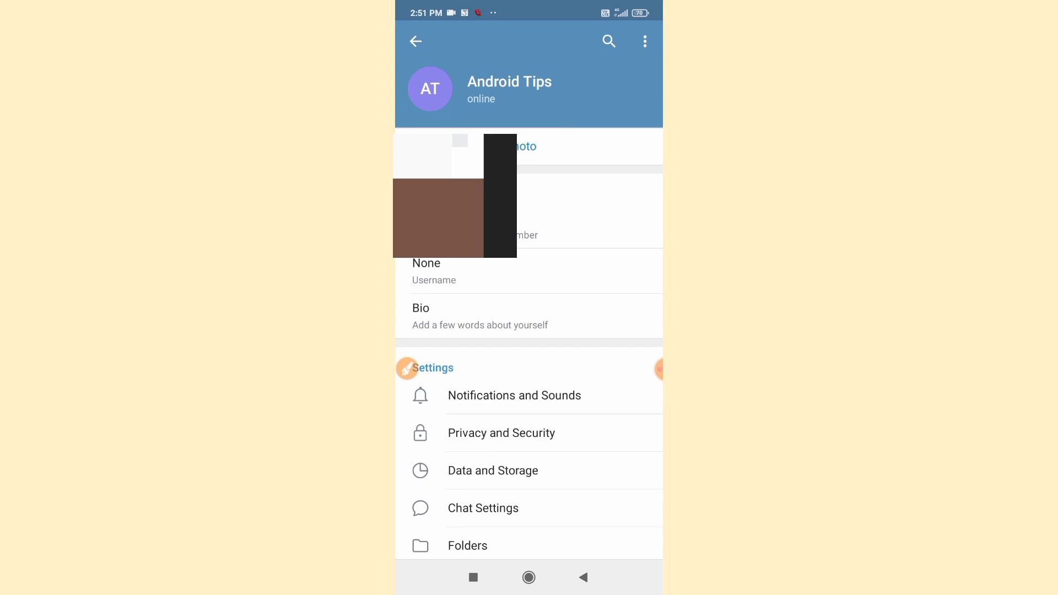
{"action": "scroll", "coordinate": [530, 331], "scroll_direction": "down", "scroll_amount": 5}
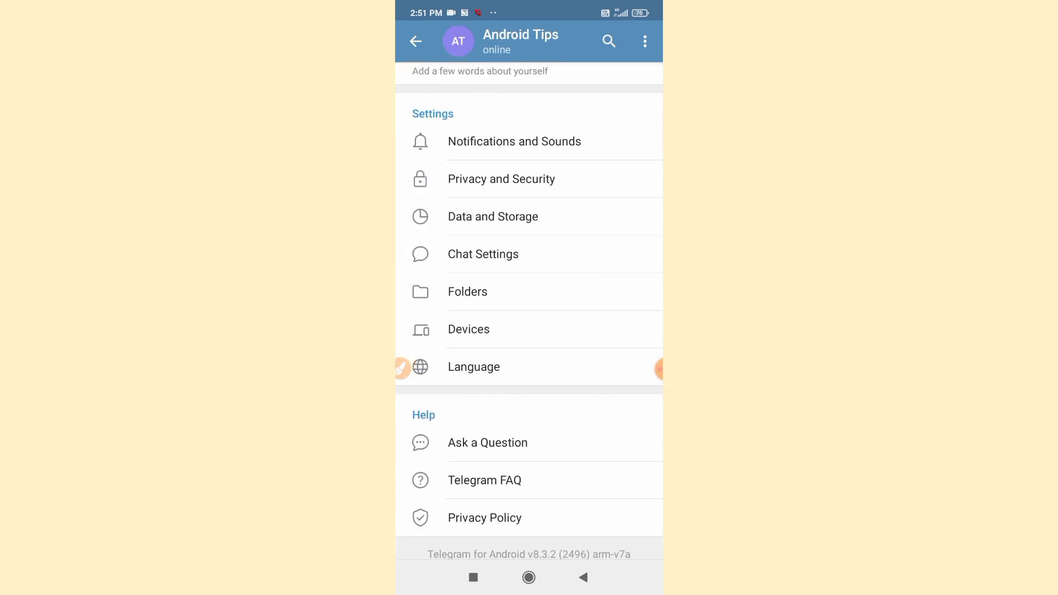
Open Language from Settings to list Italiano, Polski, Español and others, English checked
{"action": "left_click", "coordinate": [401, 368]}
{"action": "left_click", "coordinate": [527, 515]}
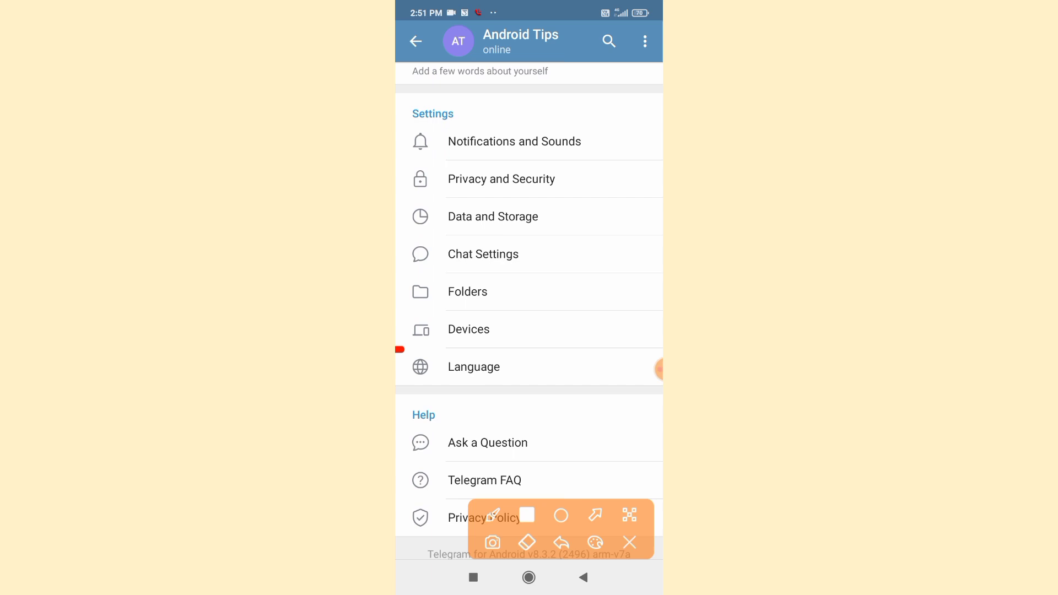
{"action": "mouse_move", "coordinate": [397, 348]}
{"action": "left_mouse_down"}
{"action": "mouse_move", "coordinate": [543, 388]}
{"action": "mouse_move", "coordinate": [577, 385]}
{"action": "left_mouse_up"}
{"action": "left_click", "coordinate": [630, 542]}
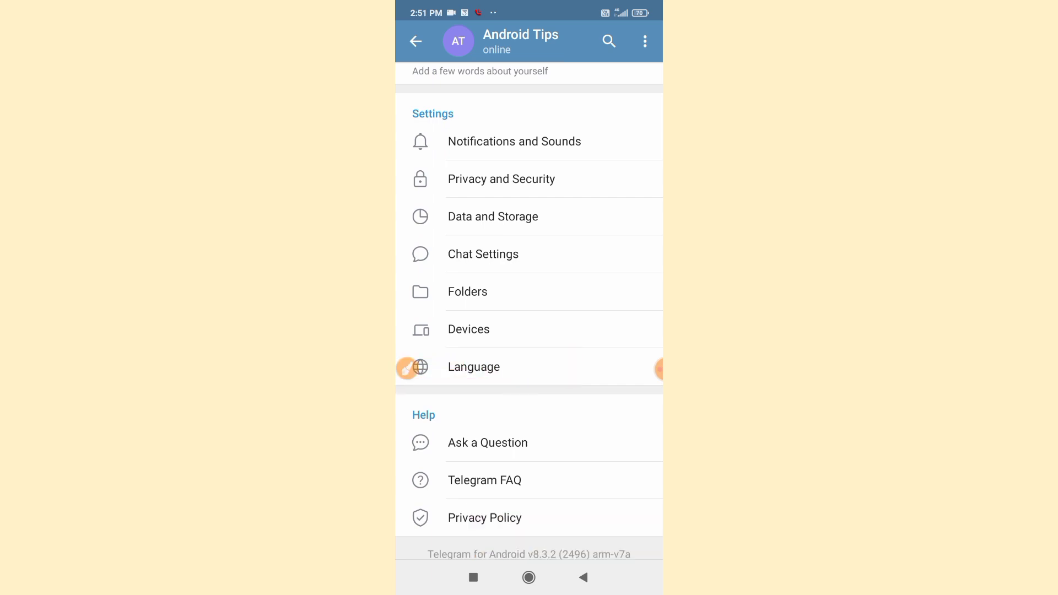
{"action": "left_click", "coordinate": [474, 367]}
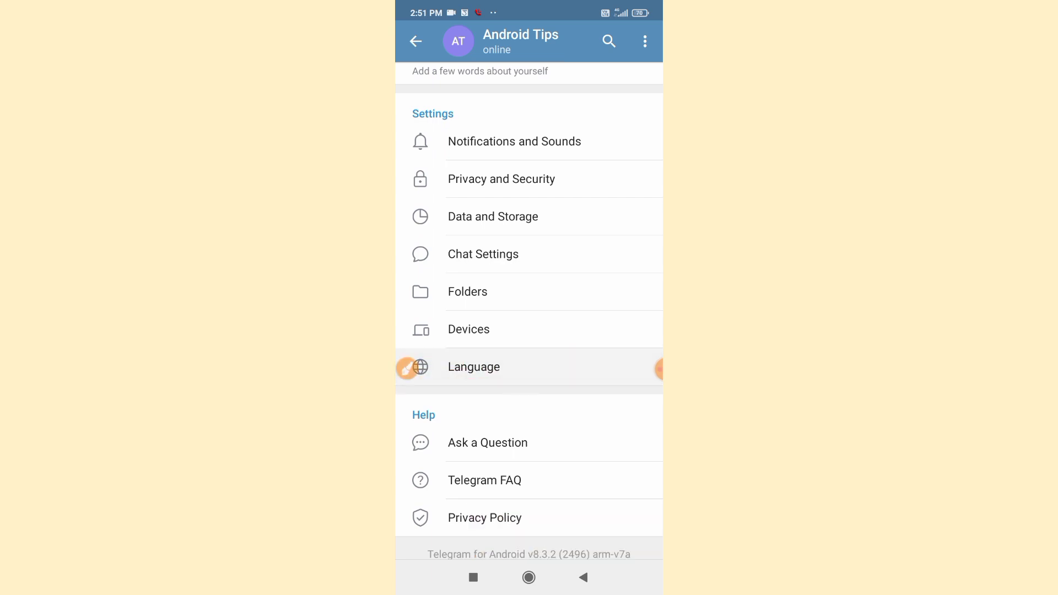
{"action": "scroll", "coordinate": [530, 332], "scroll_direction": "down", "scroll_amount": 5}
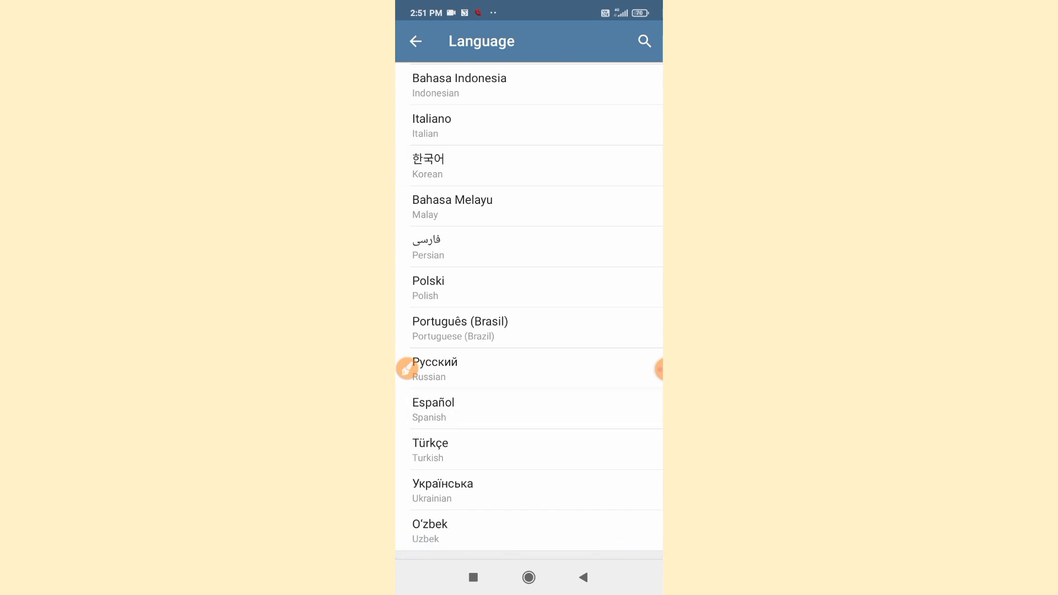
{"action": "scroll", "coordinate": [529, 331], "scroll_direction": "up", "scroll_amount": 5}
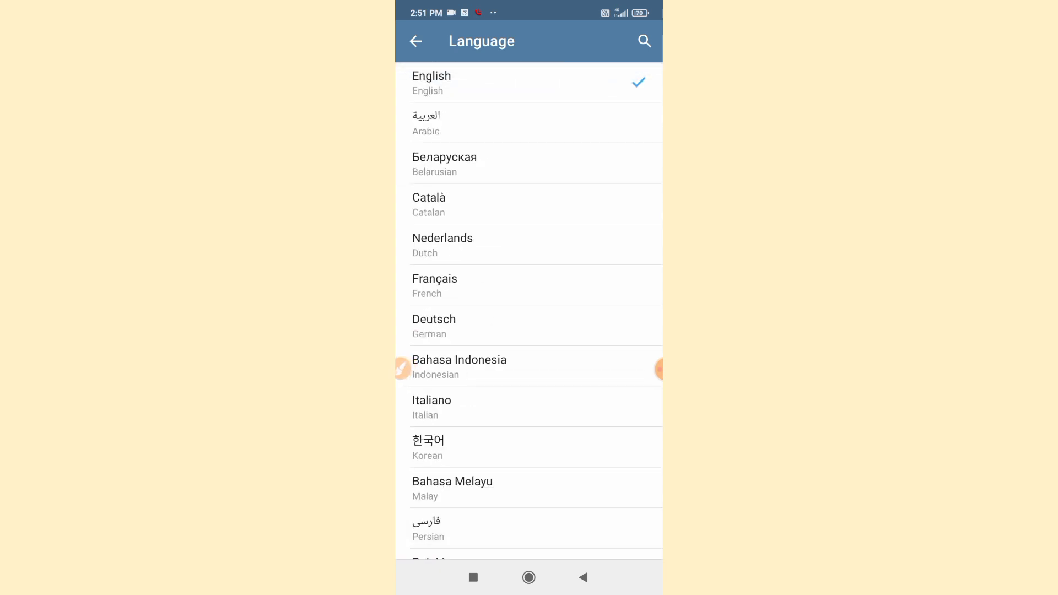
Back out of the Language list to Settings, then exit to the Android home screen
{"action": "left_click", "coordinate": [403, 368]}
{"action": "left_click", "coordinate": [595, 516]}
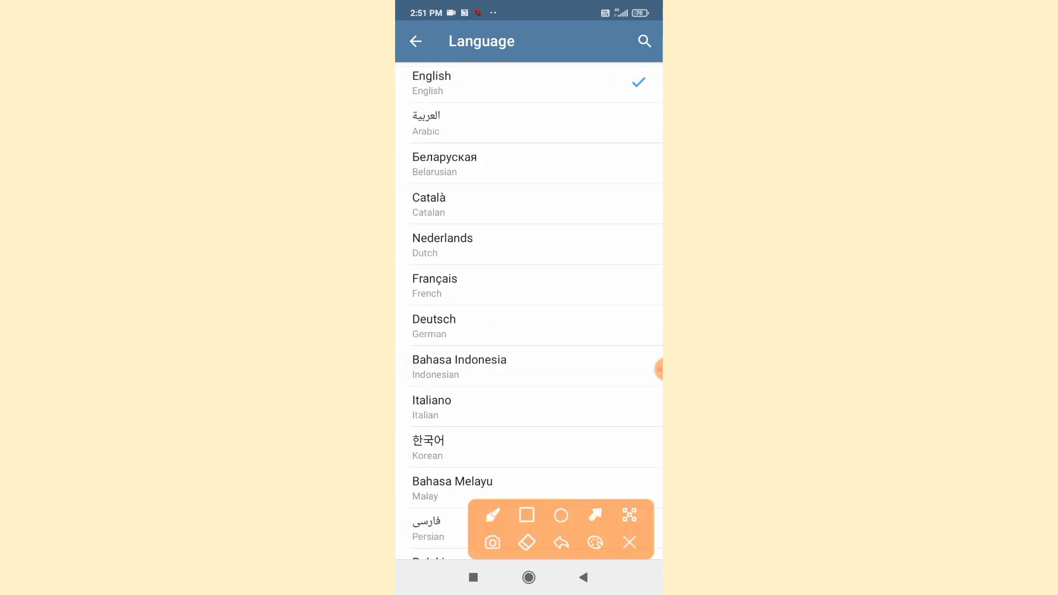
{"action": "left_click_drag", "start_coordinate": [600, 186], "coordinate": [640, 48]}
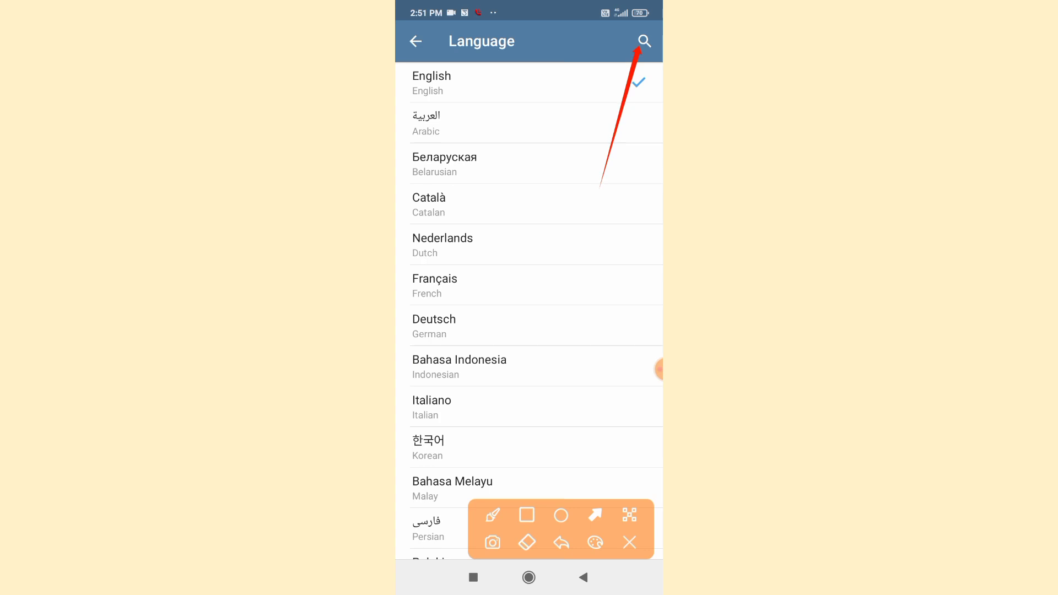
{"action": "left_click", "coordinate": [630, 543]}
{"action": "left_click", "coordinate": [417, 42]}
{"action": "left_click", "coordinate": [529, 577]}
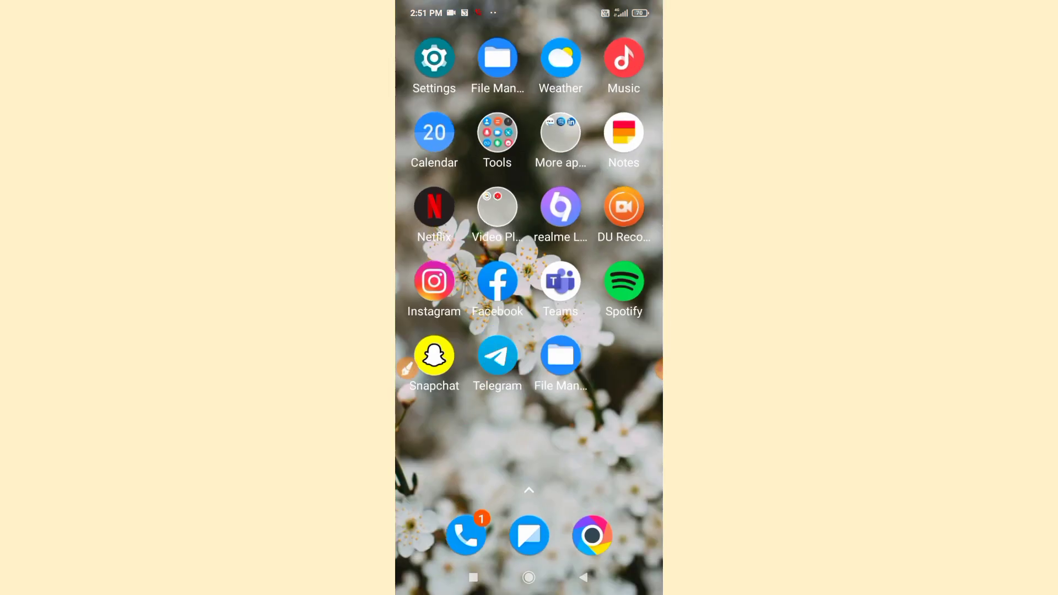